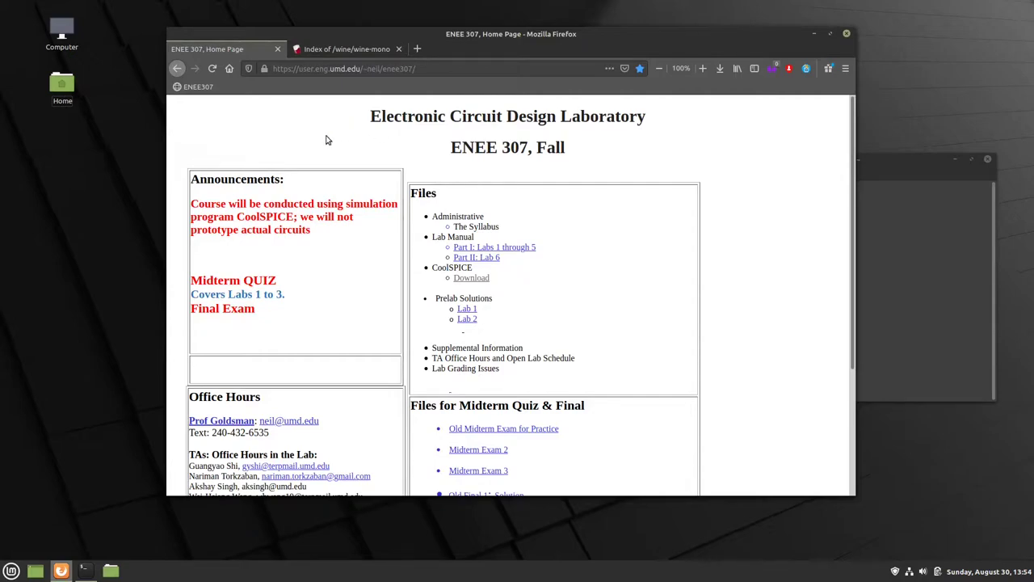
# Download CoolSpicePackage Student Version.zip (24.8 MB) from the ENEE 307 course page
pyautogui.click(484, 280)
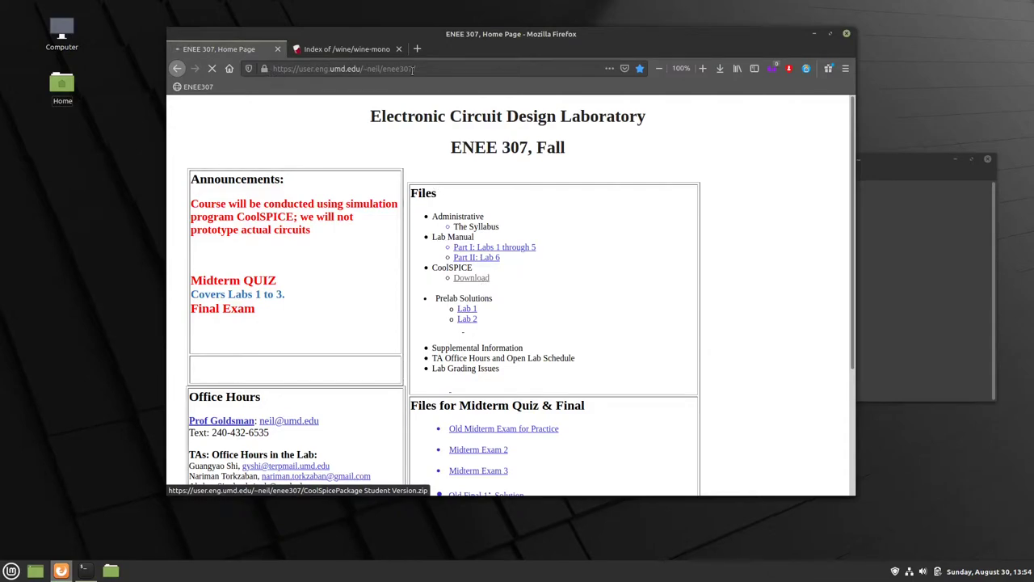
pyautogui.click(473, 278)
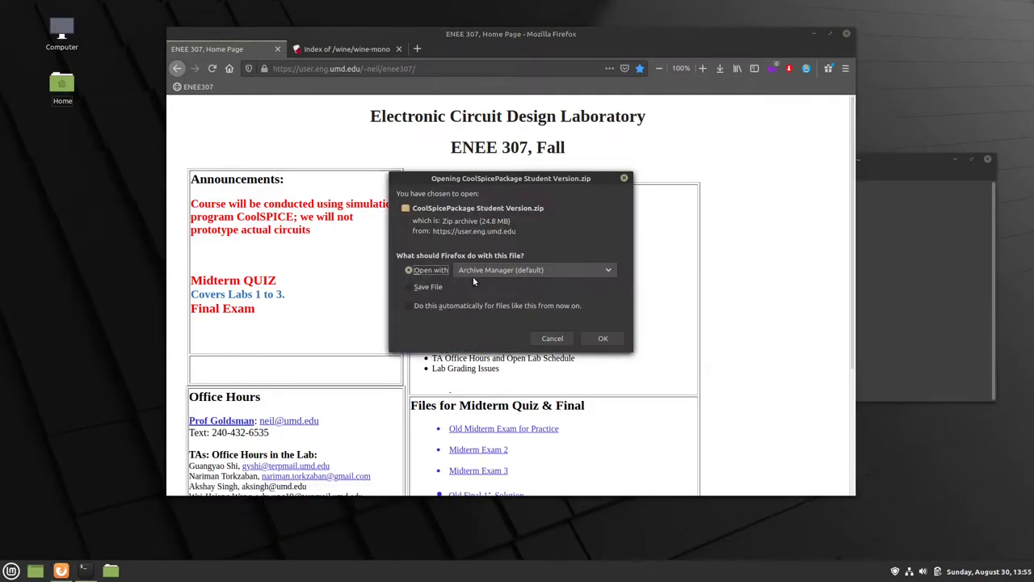
# Open the zip in Archive Manager and drag CoolSpicePackage Student Version.msi onto the desktop
pyautogui.click(600, 339)
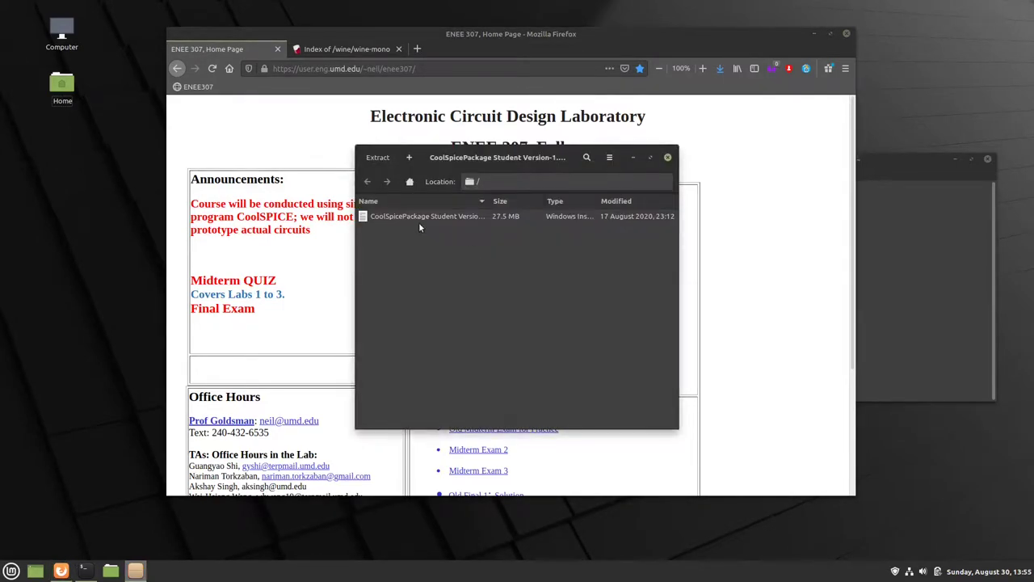
pyautogui.moveTo(419, 216); pyautogui.dragTo(56, 143)
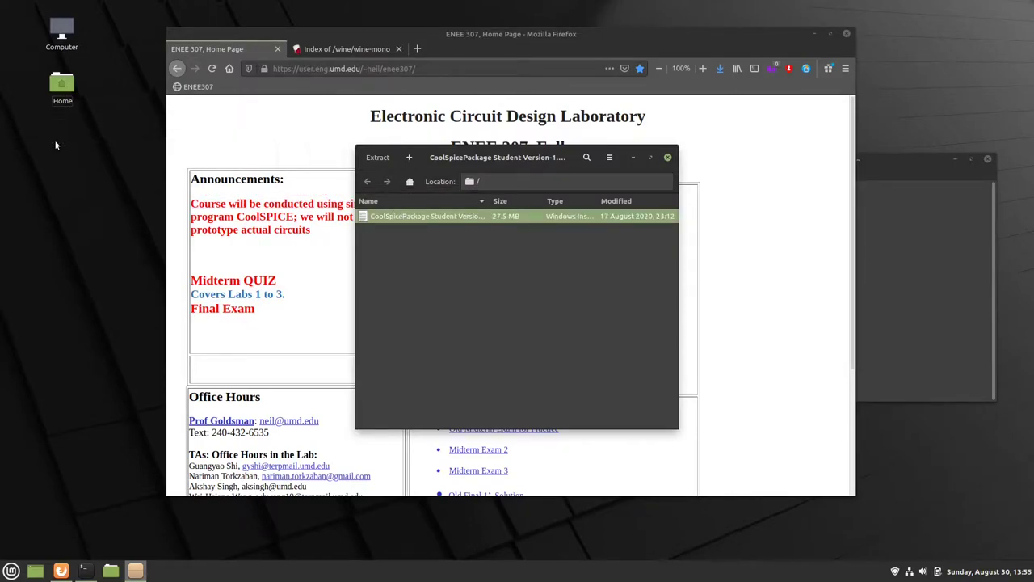
# Close Archive Manager and open the 5.1.0 folder on the Wine download server page
pyautogui.click(667, 158)
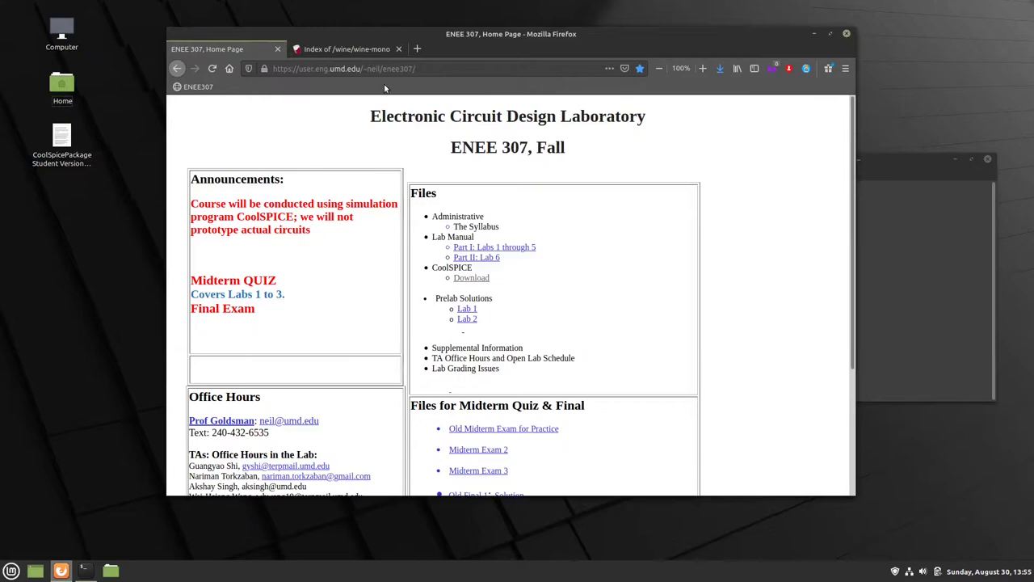
pyautogui.click(347, 50)
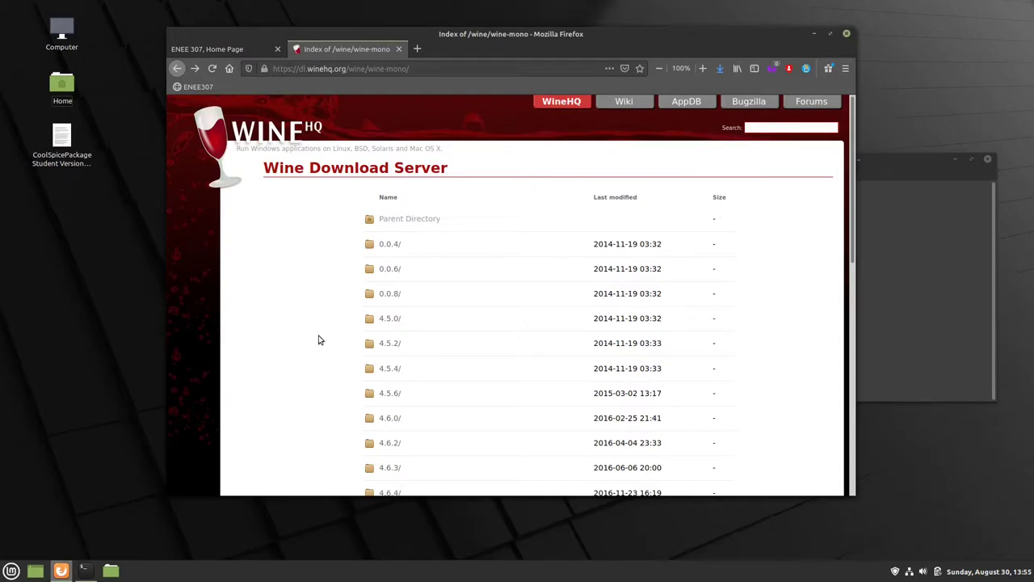
pyautogui.scroll(-10, 318, 340)
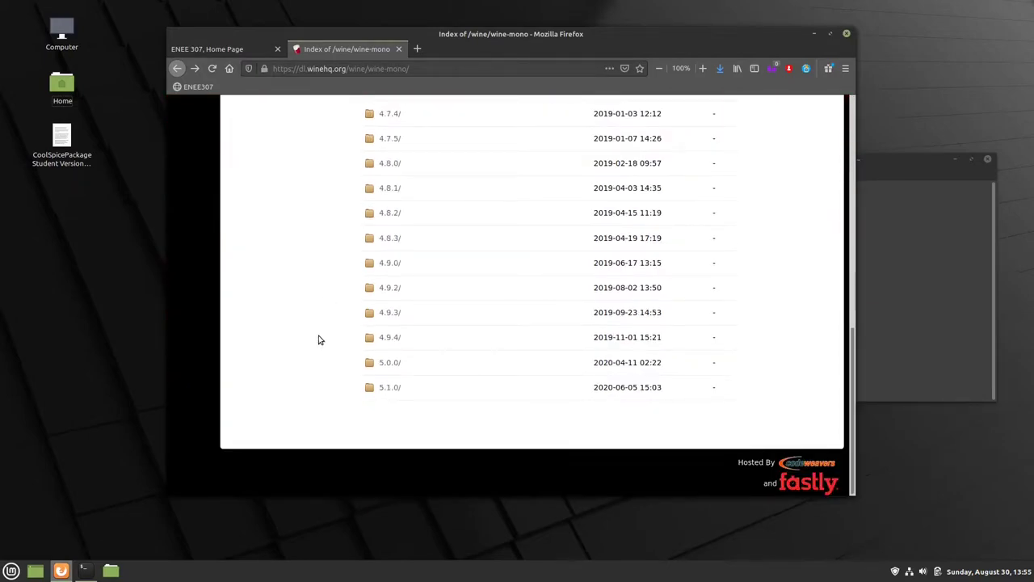
pyautogui.click(394, 390)
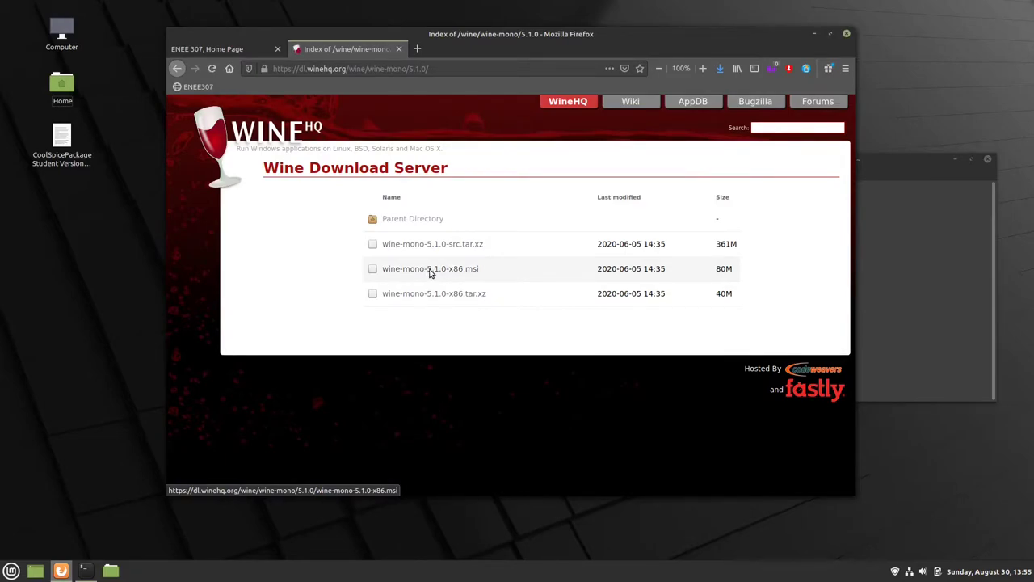
# Save wine-mono-5.1.0-x86.msi into the Desktop folder
pyautogui.click(431, 273)
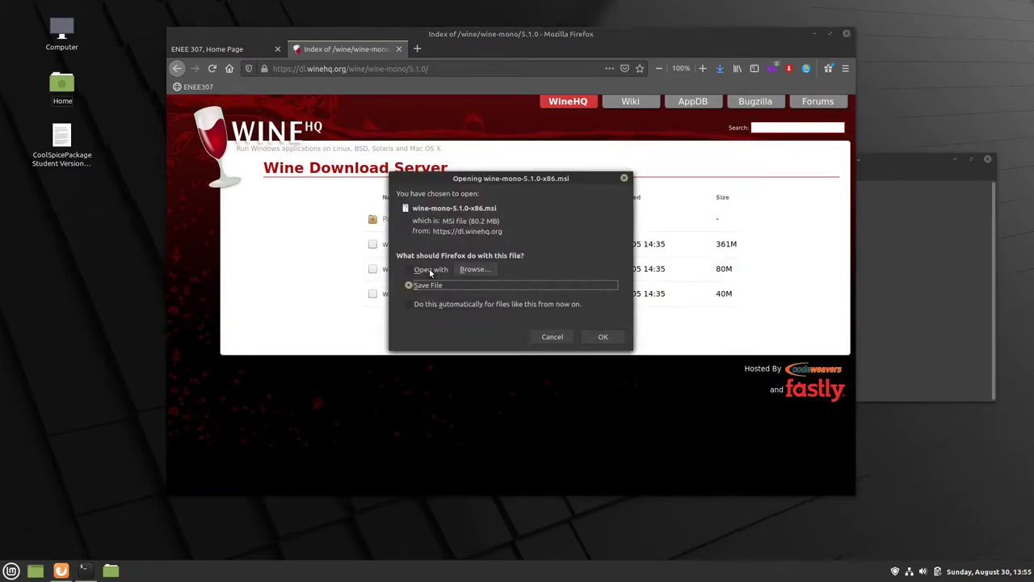
pyautogui.click(599, 332)
pyautogui.click(602, 336)
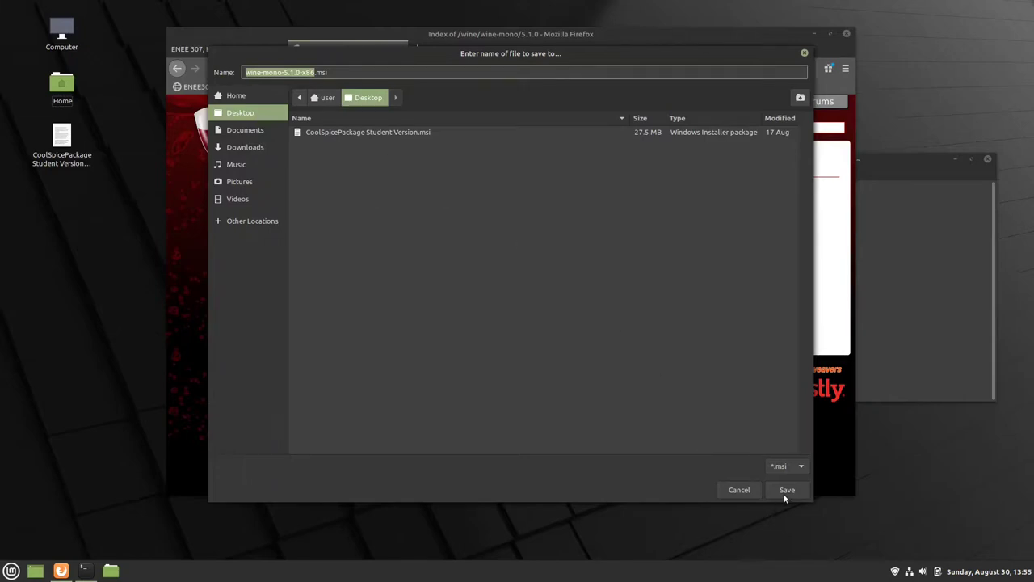
pyautogui.click(785, 493)
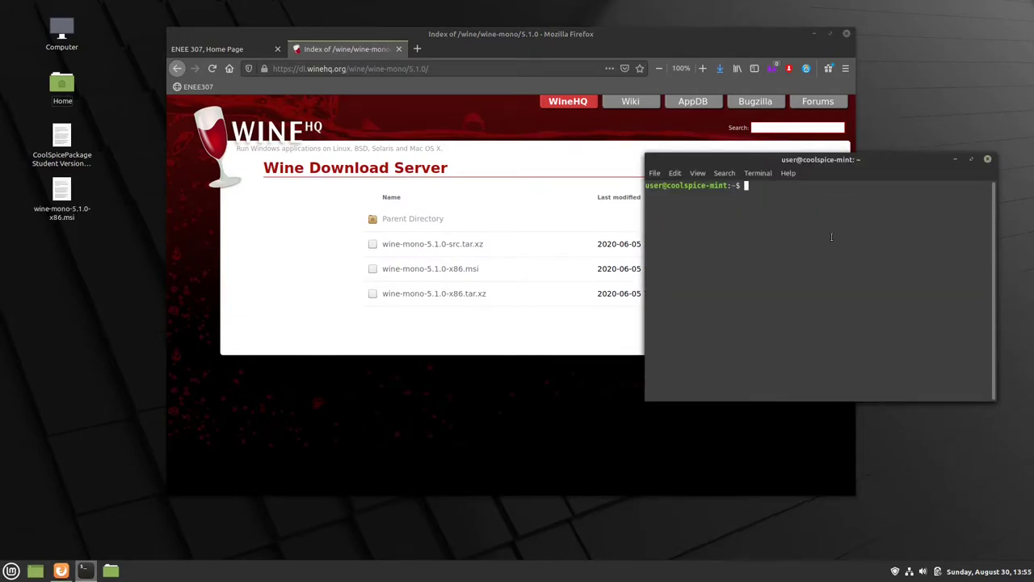
# Run sudo apt install wine-stable wine64 and authenticate with the administrator password
pyautogui.write('sudo apt install wine-stable')
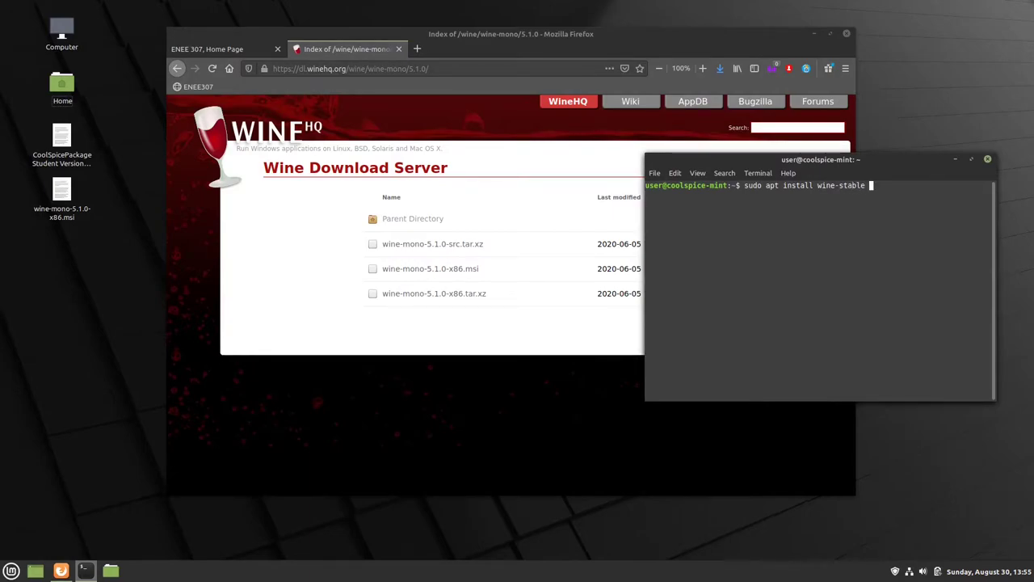
pyautogui.write(' wine64')
pyautogui.press('Return')
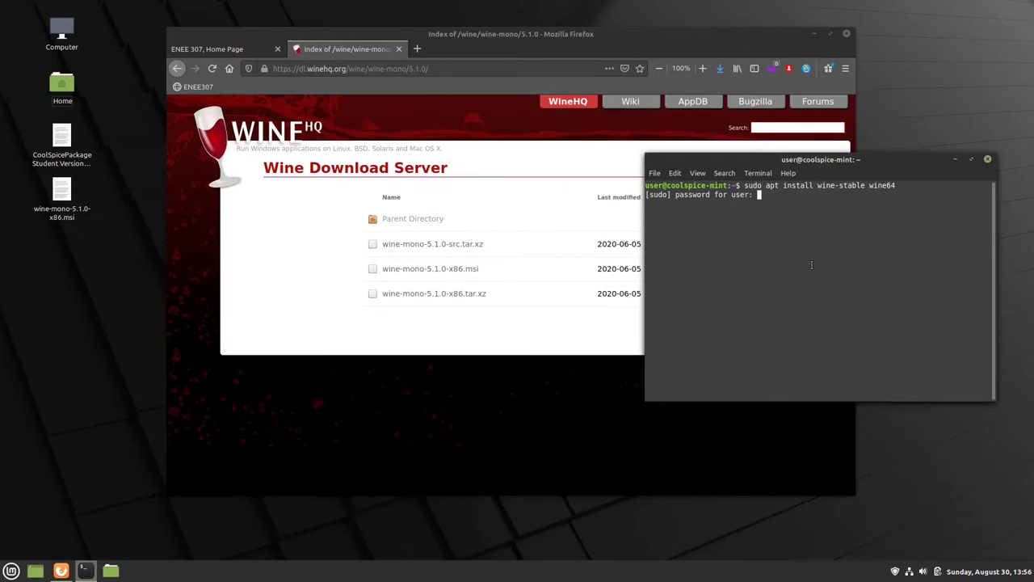
pyautogui.press('Return')
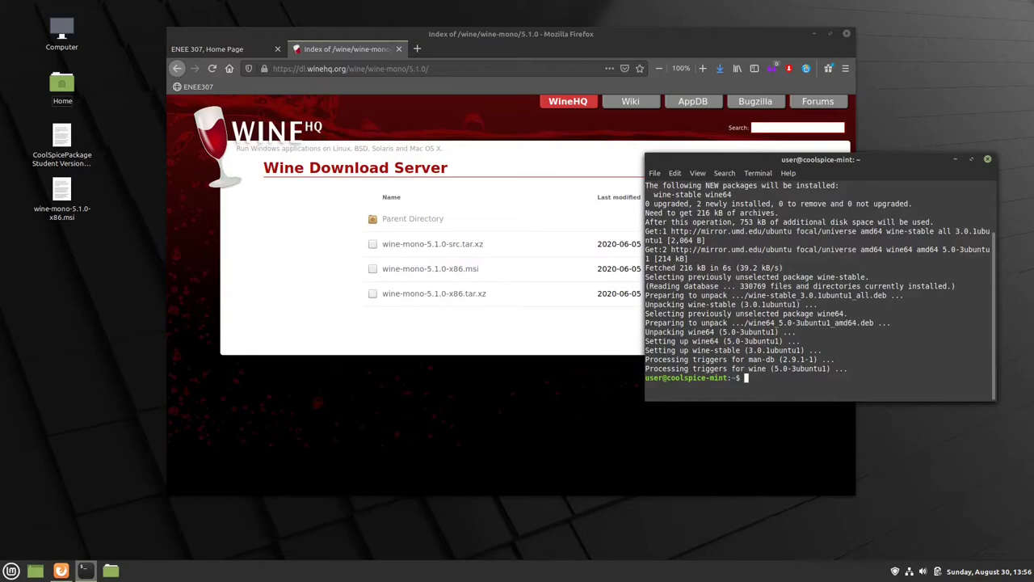
# Change the terminal into the Desktop folder
pyautogui.write('cd Desk')
pyautogui.press('Tab')
pyautogui.press('Return')
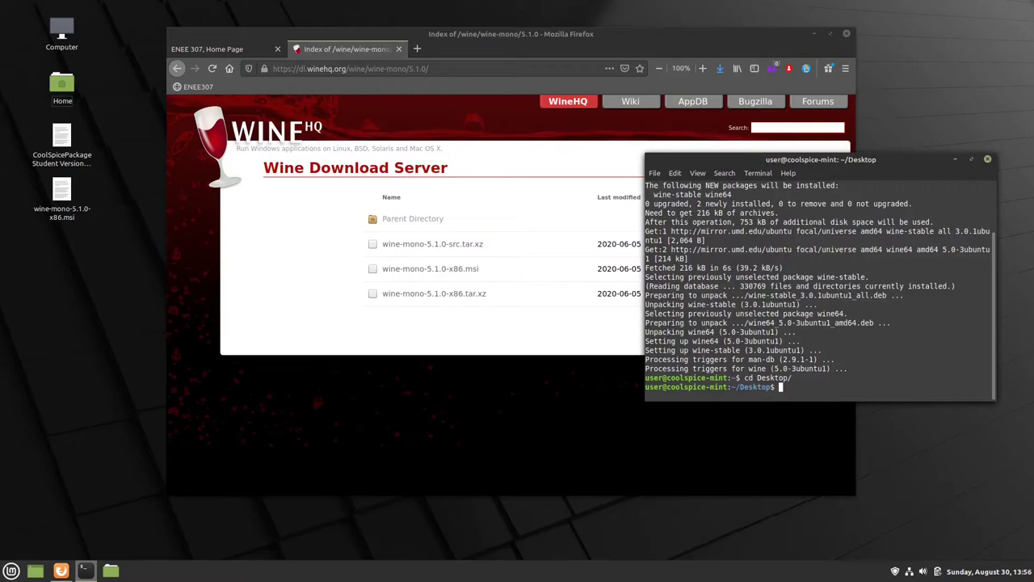
# Run wine start on the CoolSPICE Student .msi to bring up its setup wizard
pyautogui.write('wine start Cool')
pyautogui.press('Tab')
pyautogui.press('Return')
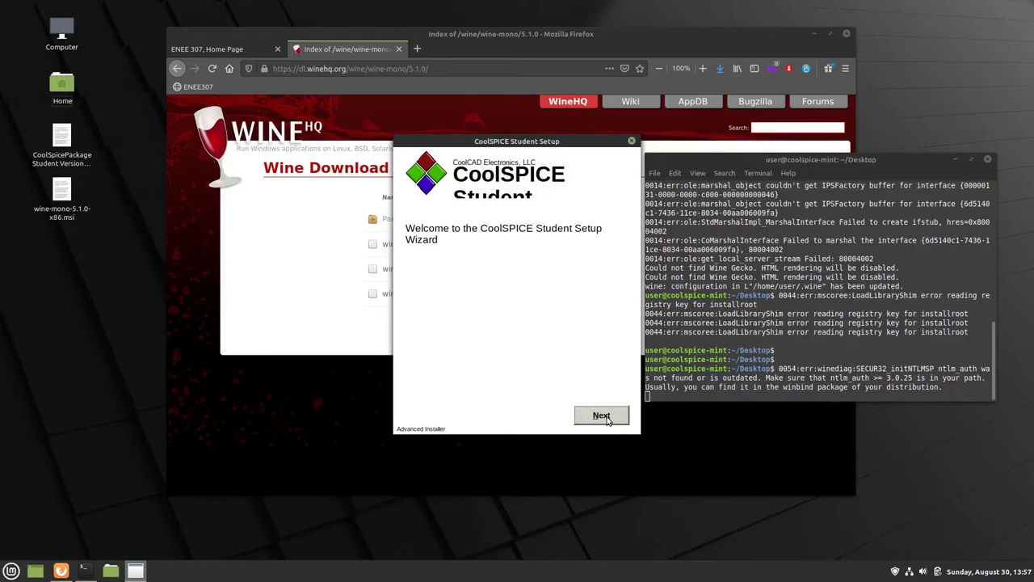
# Pass the welcome page, accept the license, and start the CoolSPICE Student install
pyautogui.click(601, 415)
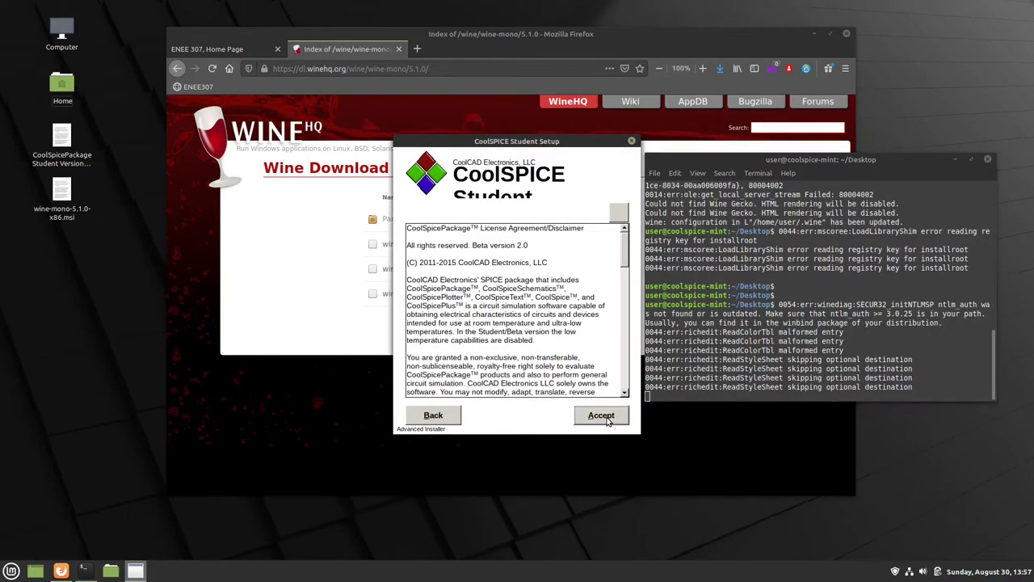
pyautogui.click(607, 419)
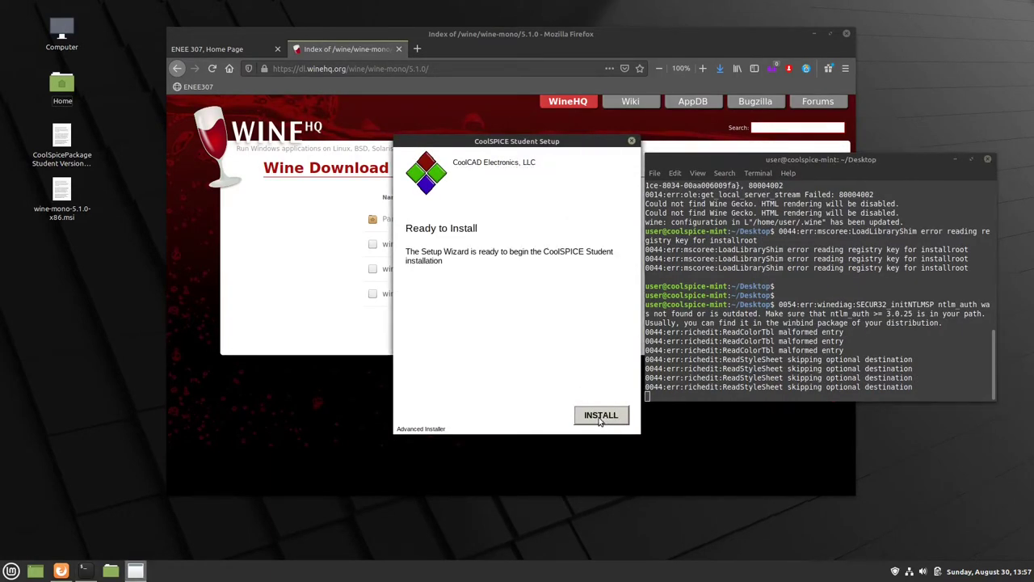
pyautogui.click(600, 418)
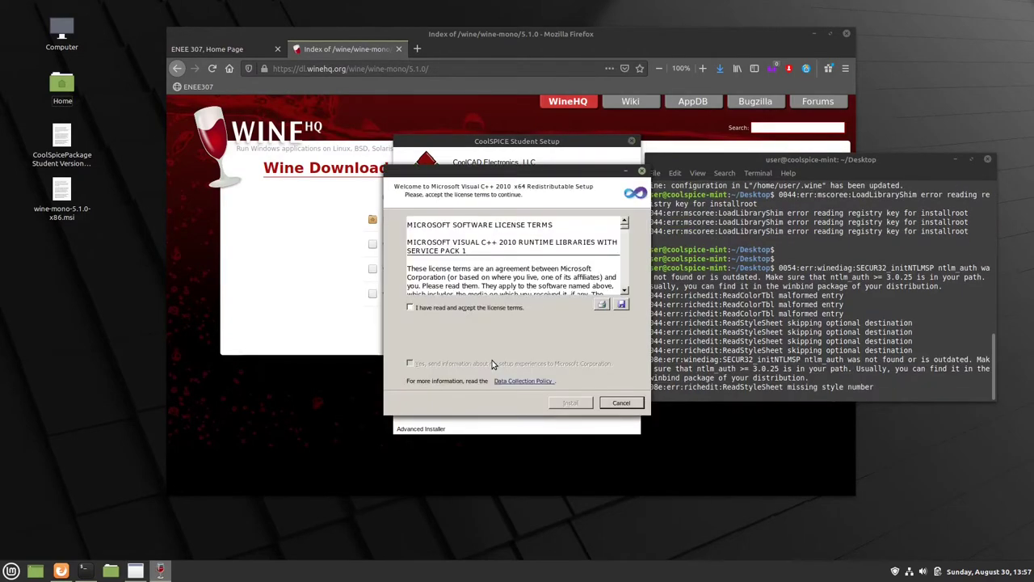
# Accept the license terms and install the x64, then x86, Visual C++ 2010 redistributables
pyautogui.click(411, 307)
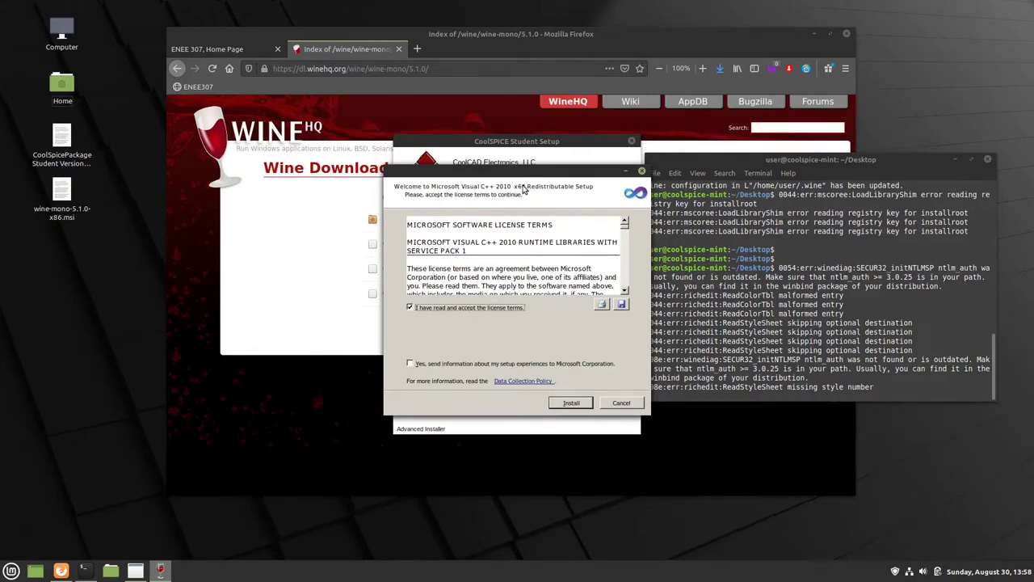
pyautogui.click(571, 404)
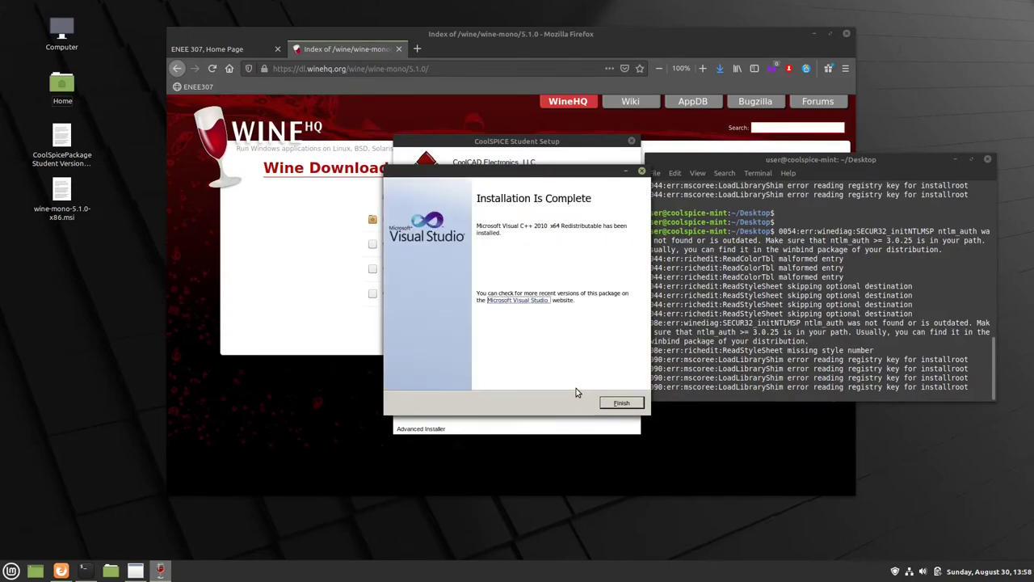
pyautogui.click(618, 402)
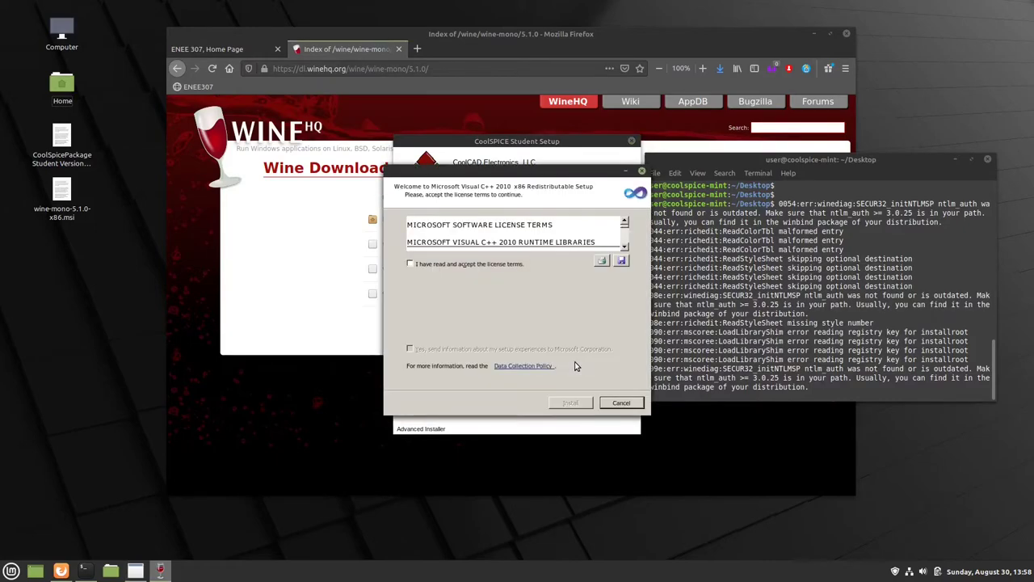
pyautogui.click(409, 264)
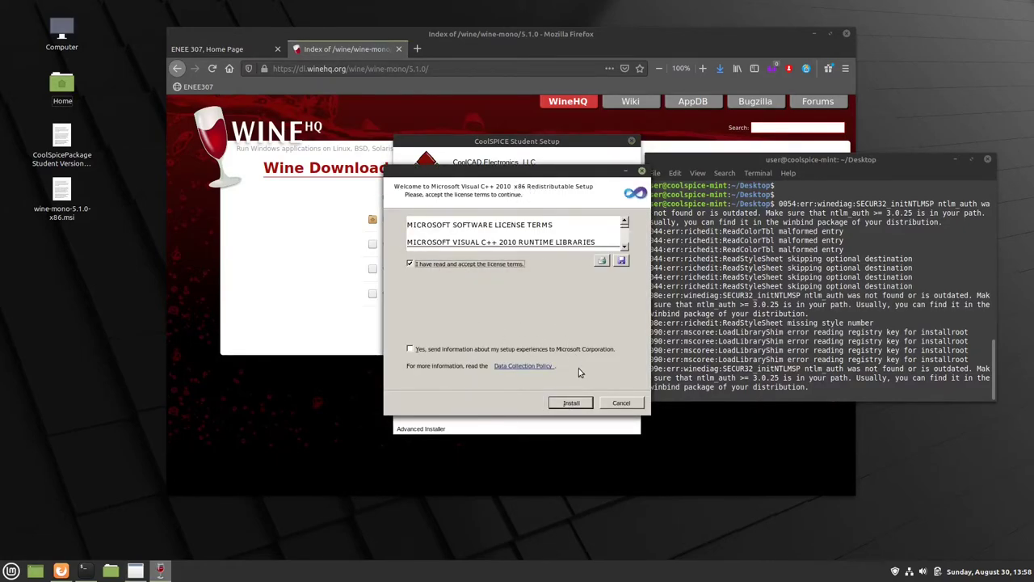
pyautogui.click(579, 403)
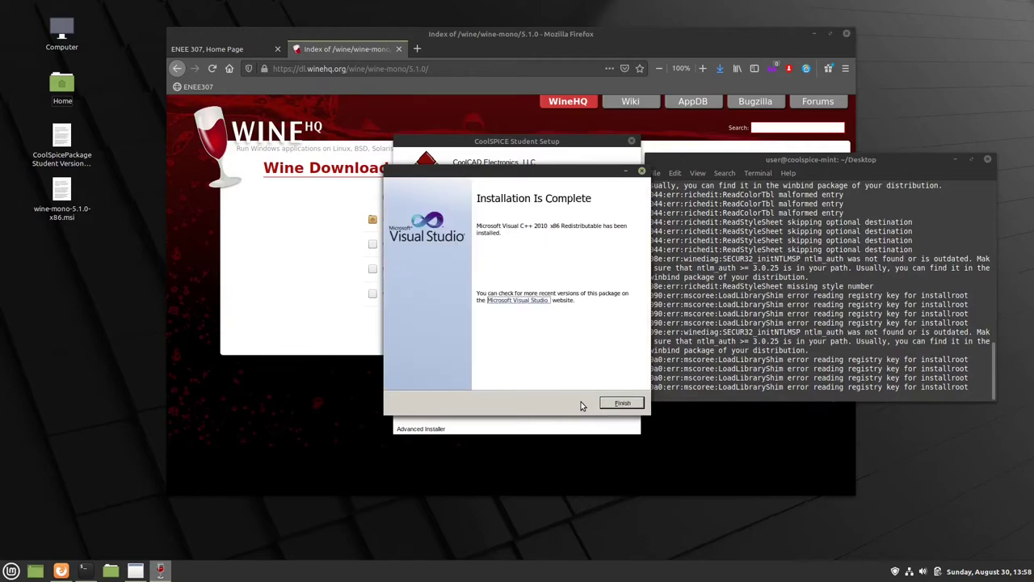
# Close the Visual C++ installer, continue past the prerequisite warning, and finish CoolSPICE setup
pyautogui.click(621, 404)
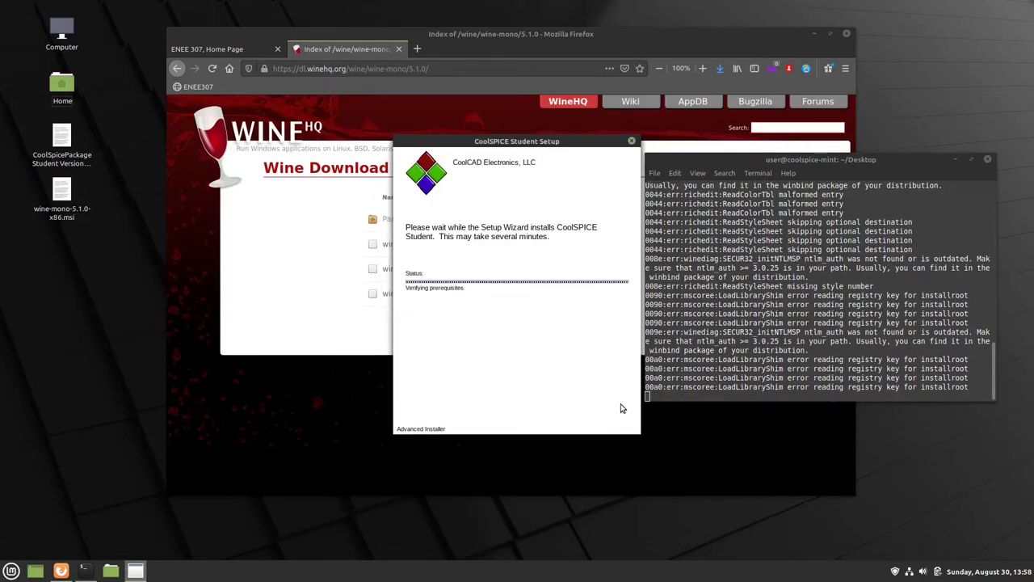
pyautogui.click(498, 302)
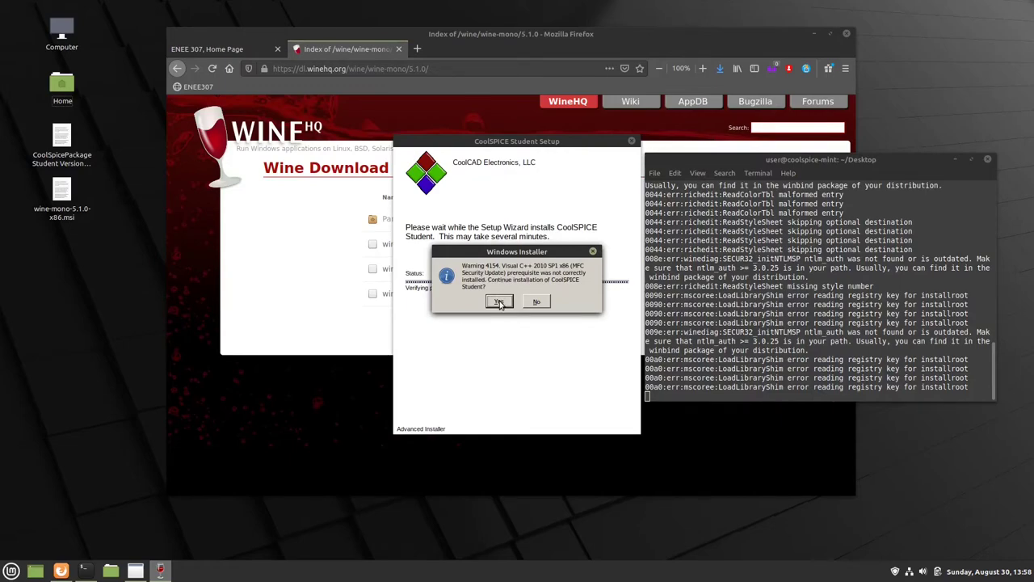
pyautogui.click(499, 303)
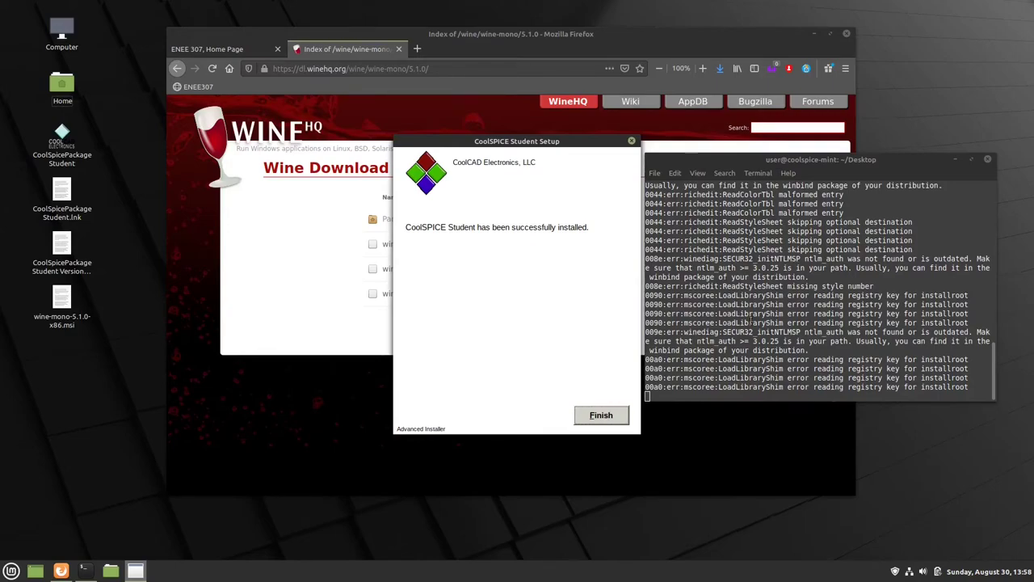
pyautogui.click(601, 414)
pyautogui.press('Return')
pyautogui.press('Return')
pyautogui.press('Return')
pyautogui.press('Return')
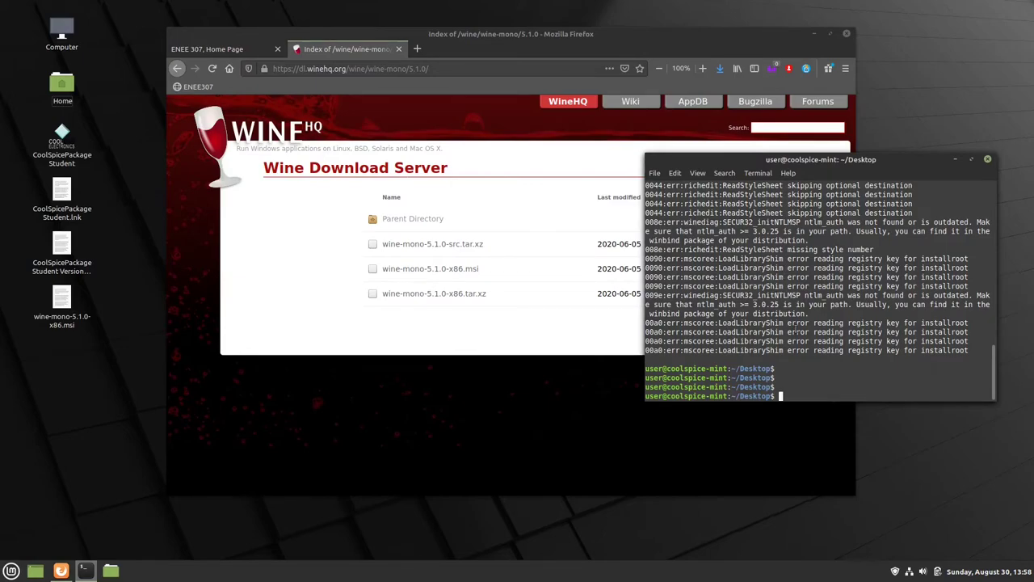
# Run wine64 start wine-mono-5.1.0-x86.msi from the Desktop folder
pyautogui.write('wine64 start wine')
pyautogui.press('Tab')
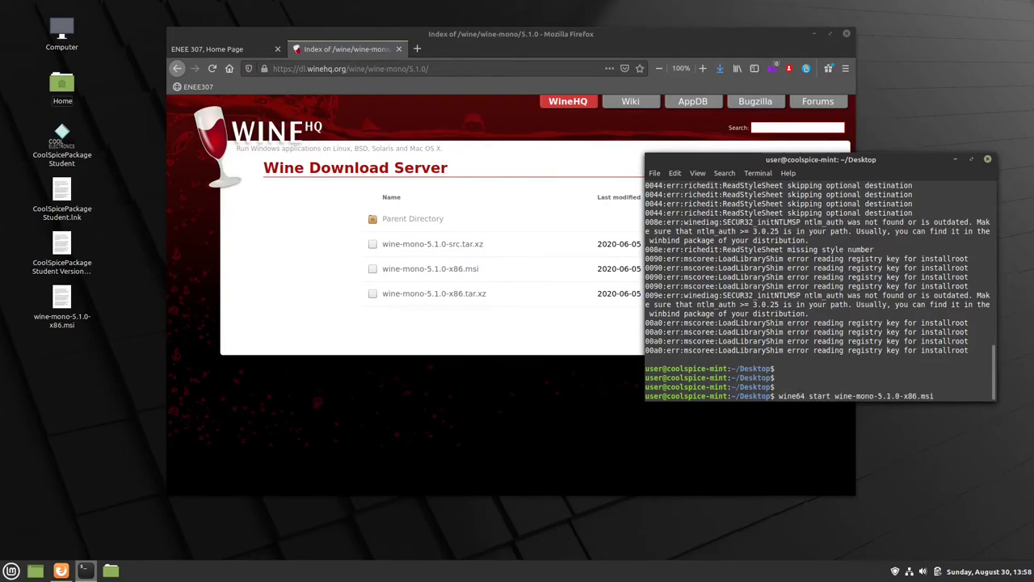
pyautogui.press('Return')
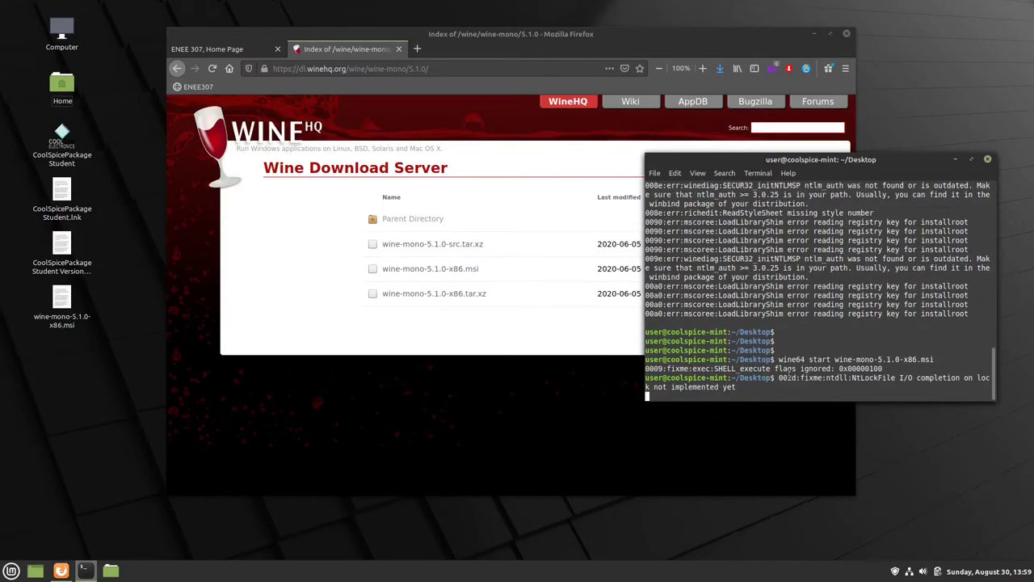
pyautogui.press('Return')
pyautogui.press('Return')
pyautogui.press('Return')
pyautogui.press('Return')
pyautogui.press('Return')
pyautogui.press('Return')
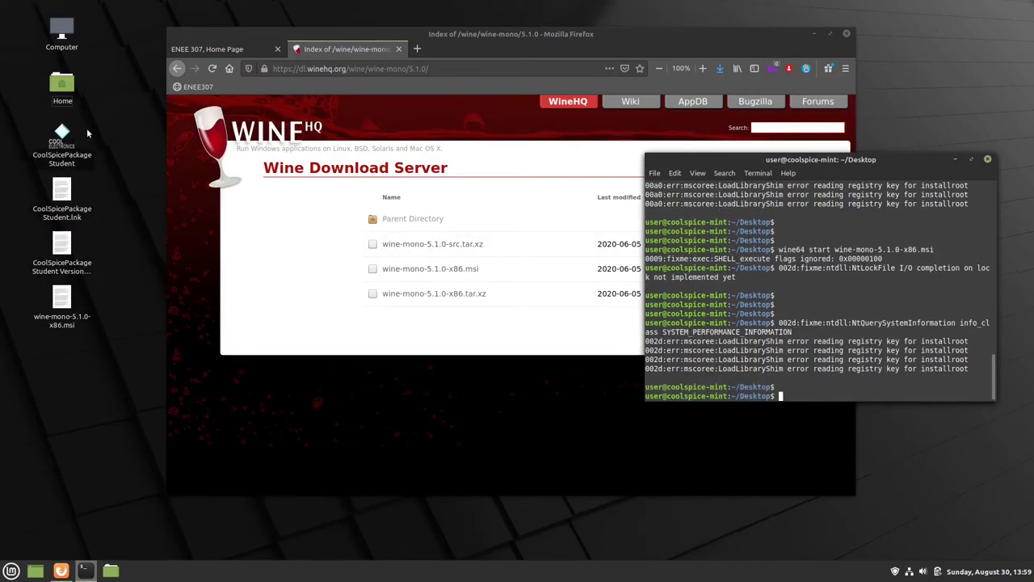
# Select CoolSpicePackage Student.lnk and both .msi installers and move them to the Trash
pyautogui.click(63, 142)
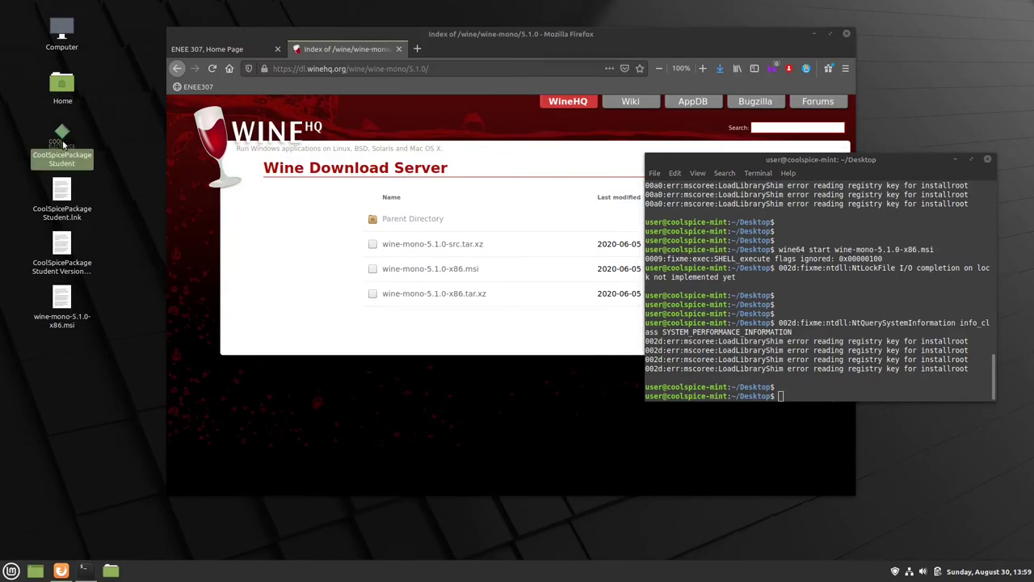
pyautogui.click(64, 173)
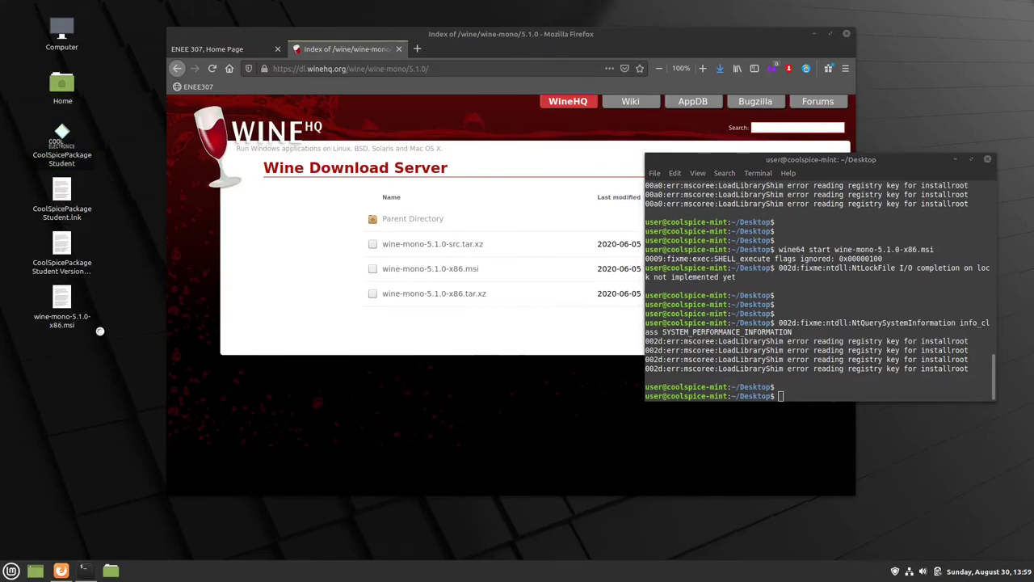
pyautogui.press('Up')
pyautogui.click(65, 265)
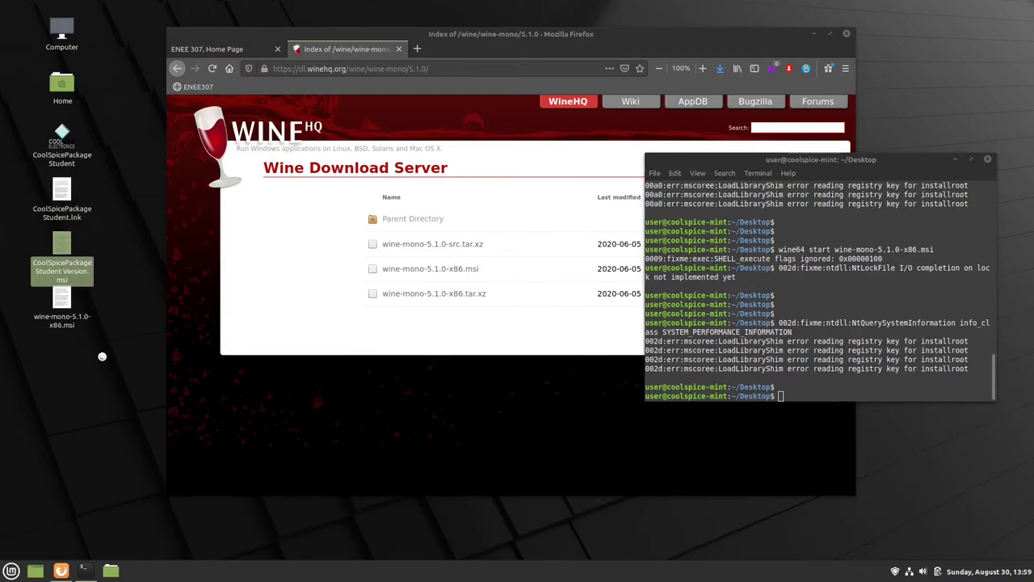
pyautogui.hotkey('shift', 'Down')
pyautogui.keyDown('ctrl'); pyautogui.click(34, 194); pyautogui.keyUp('ctrl')
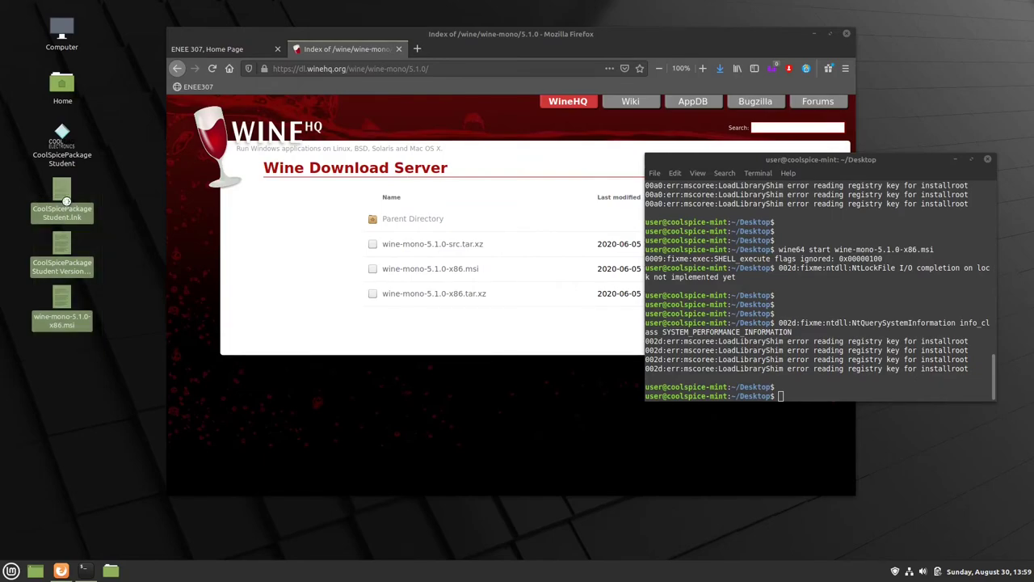
pyautogui.rightClick(66, 201)
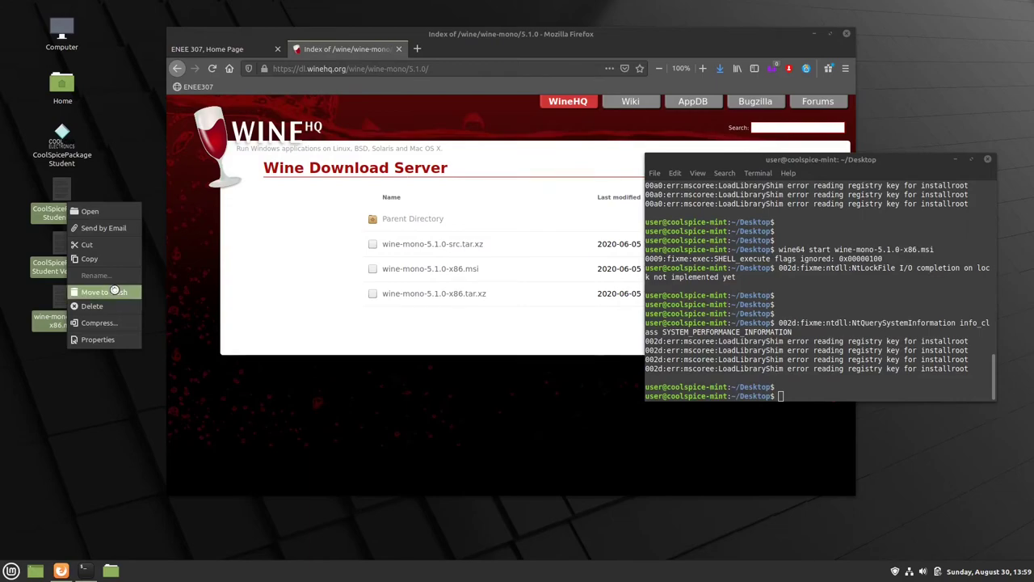
pyautogui.click(115, 291)
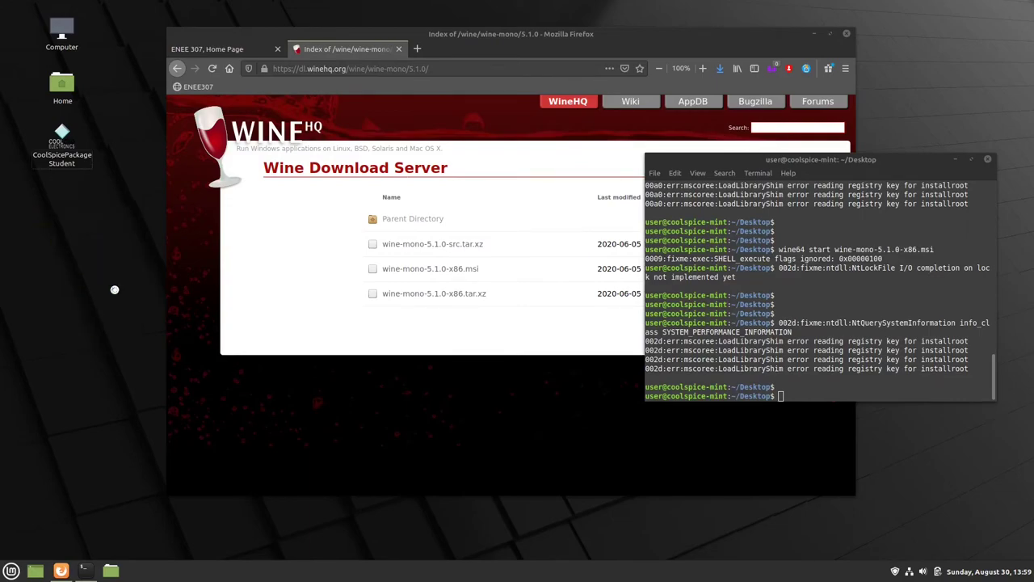
# Launch CoolSPICE Student from its desktop icon, move the launcher down, and open the Schematics Editor
pyautogui.doubleClick(60, 141)
pyautogui.click(87, 235)
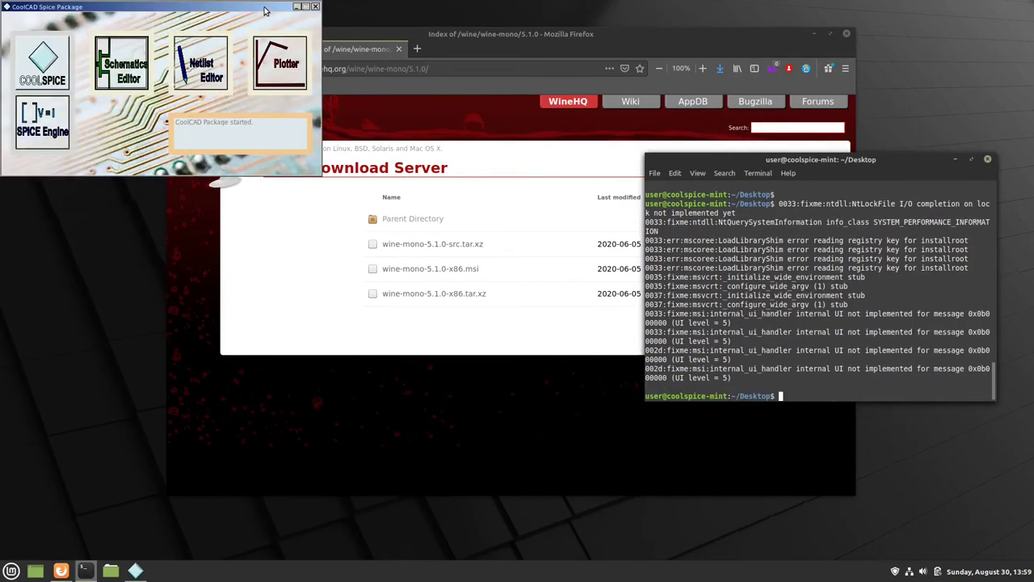
pyautogui.moveTo(265, 11); pyautogui.dragTo(310, 94)
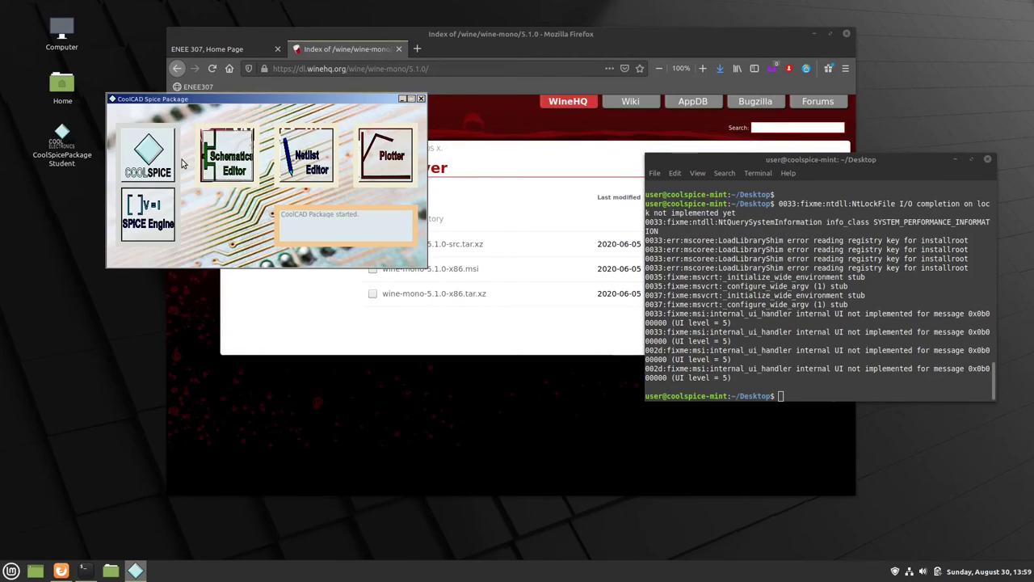
pyautogui.click(144, 162)
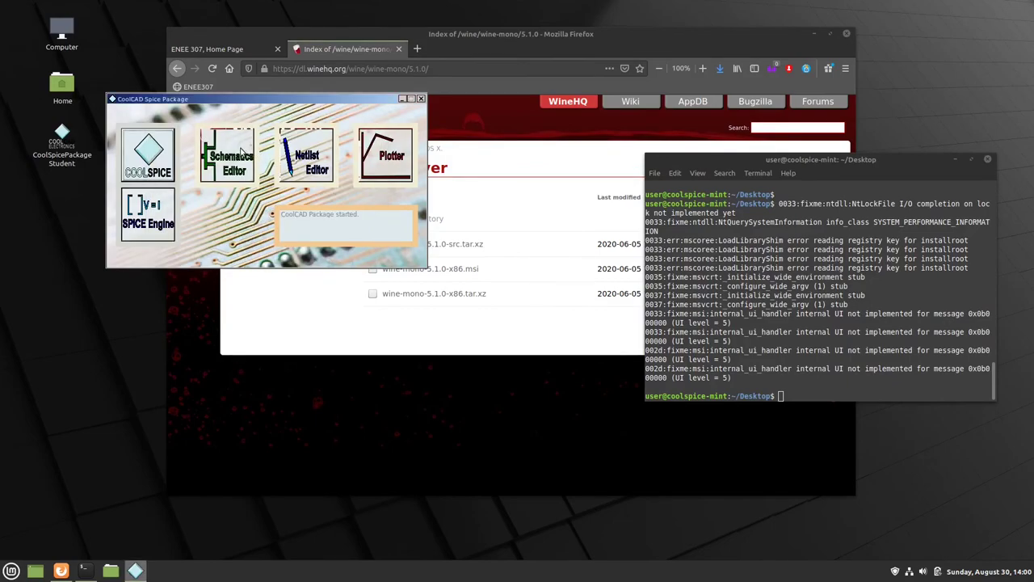
pyautogui.click(241, 155)
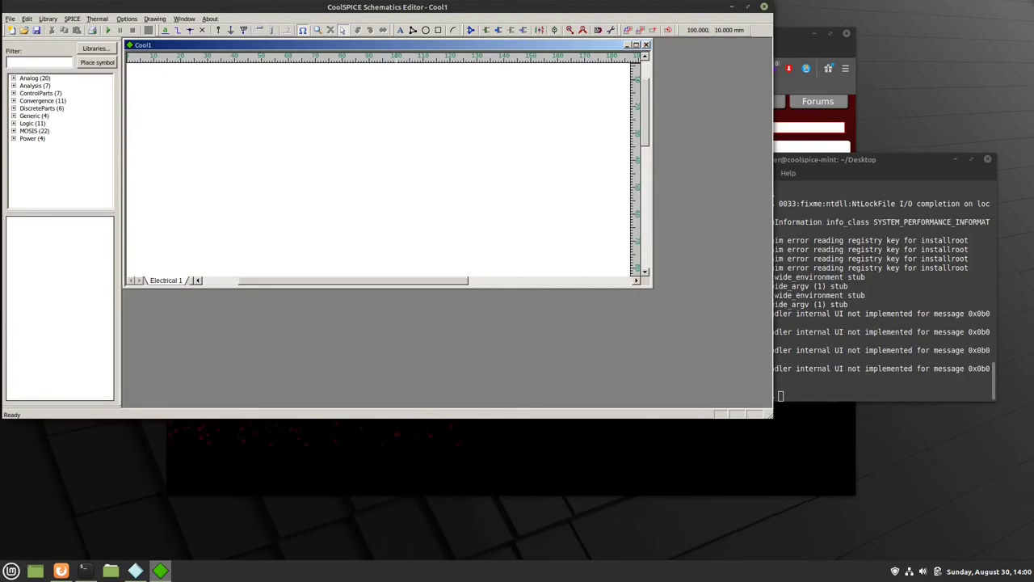
# Close the Schematics Editor, then open the Netlist Editor and the Plotter in turn
pyautogui.click(764, 7)
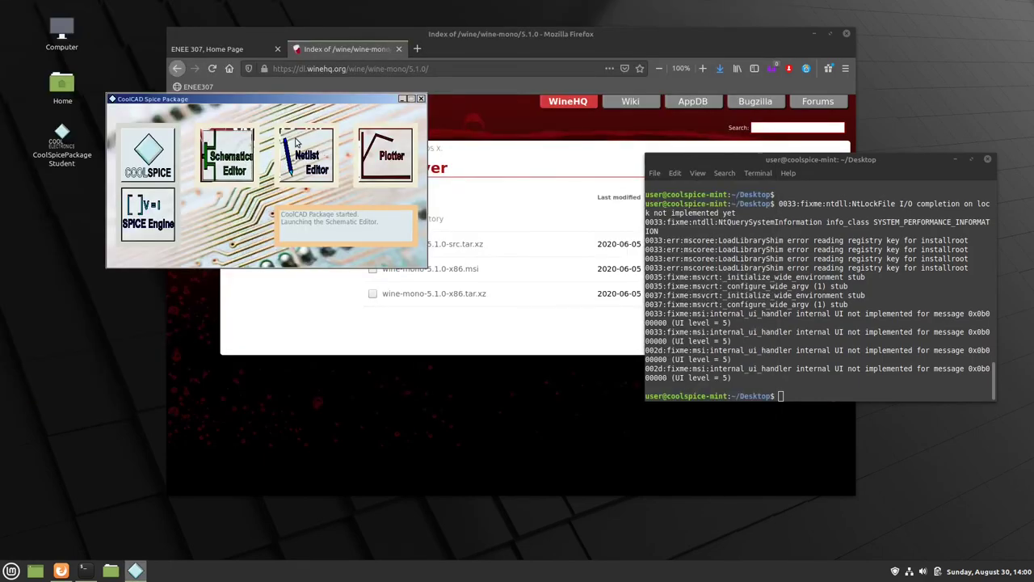
pyautogui.click(297, 143)
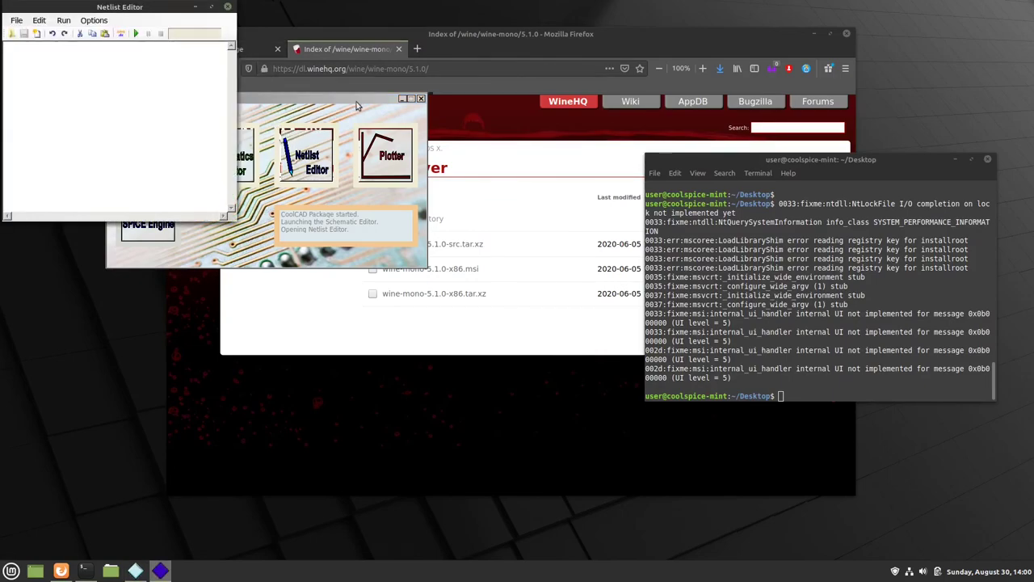
pyautogui.click(388, 139)
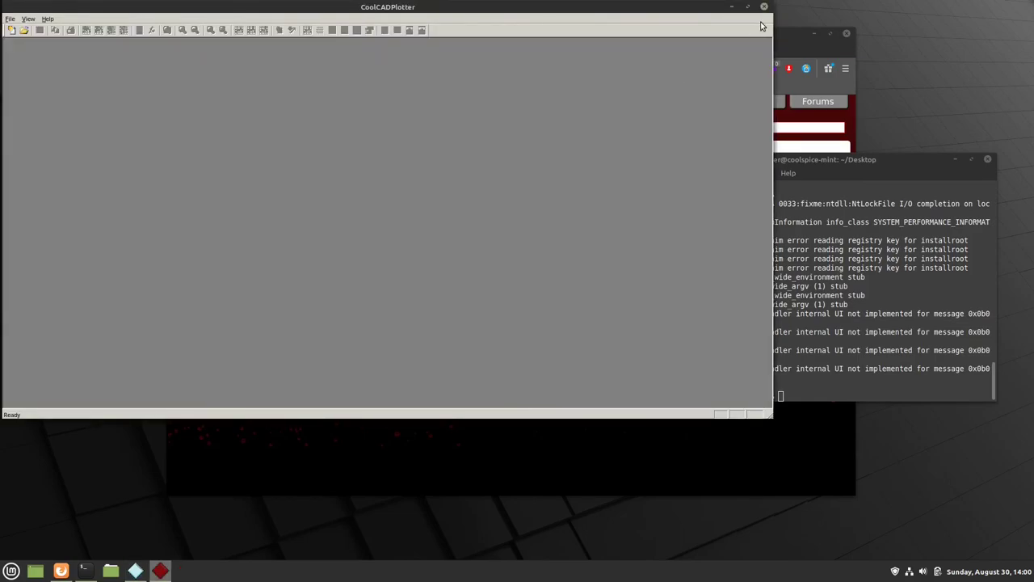
# Close the Plotter, open and close the SPICE Engine, then close the launcher
pyautogui.click(764, 6)
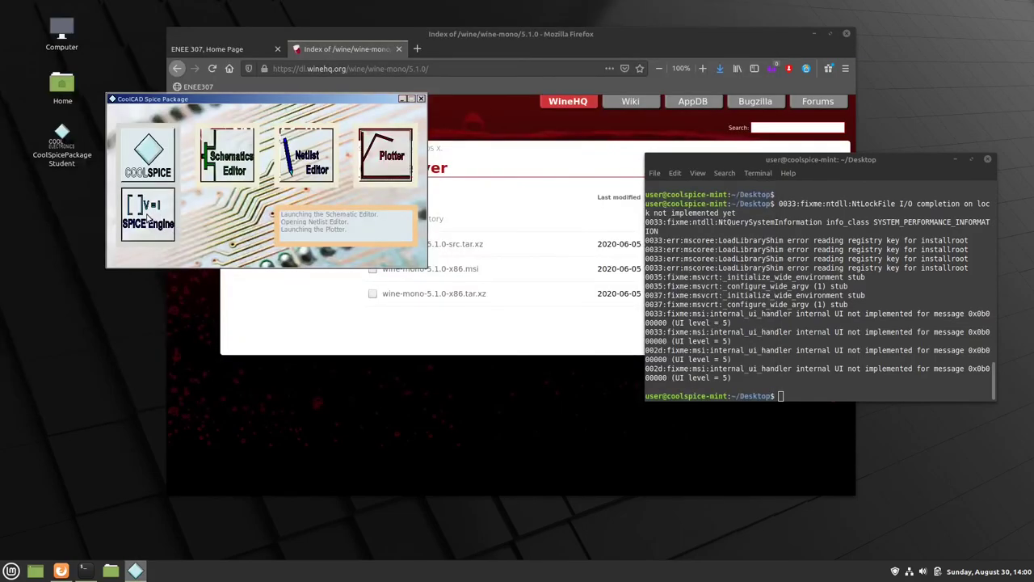
pyautogui.click(148, 214)
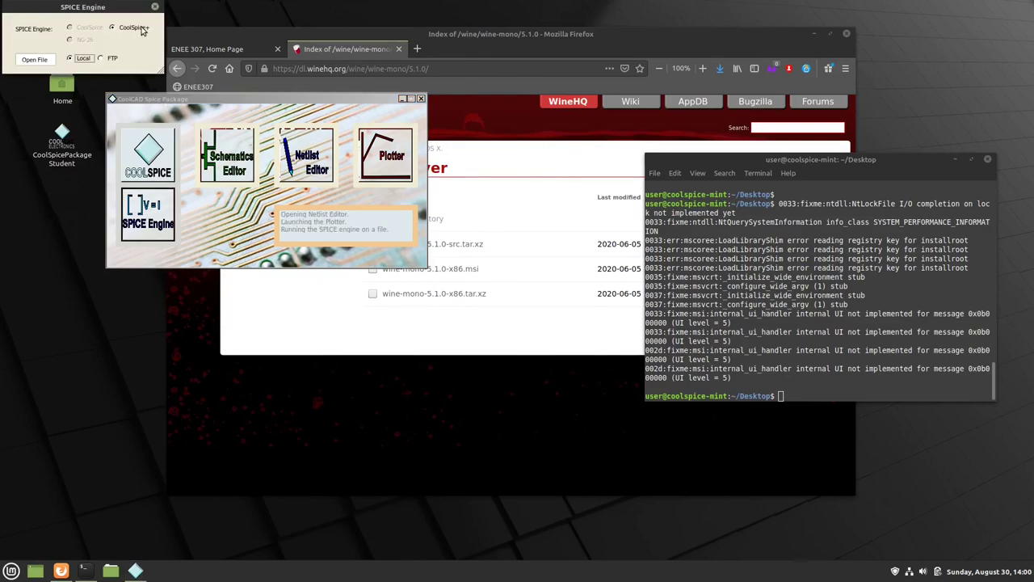
pyautogui.click(153, 7)
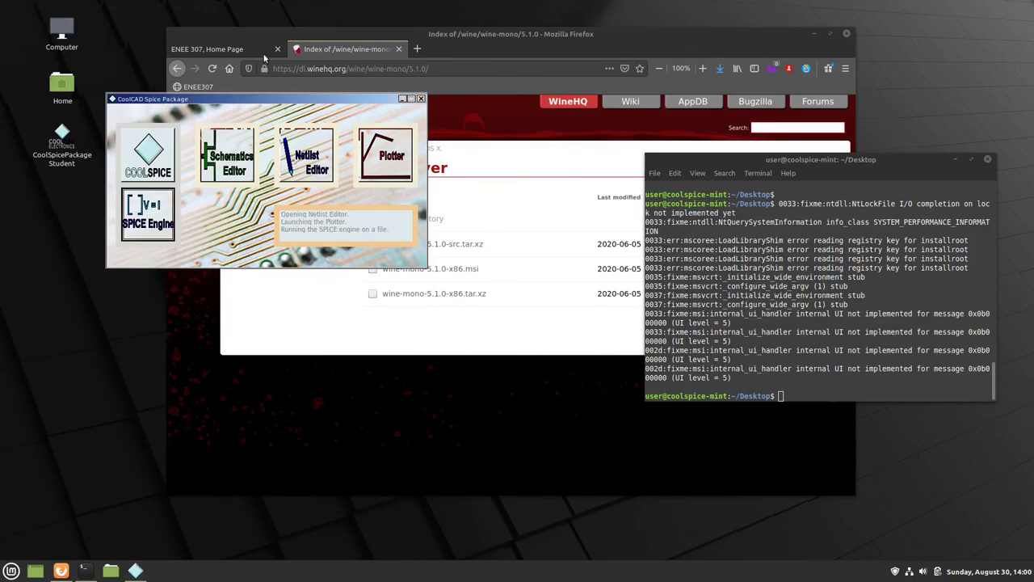
pyautogui.click(420, 100)
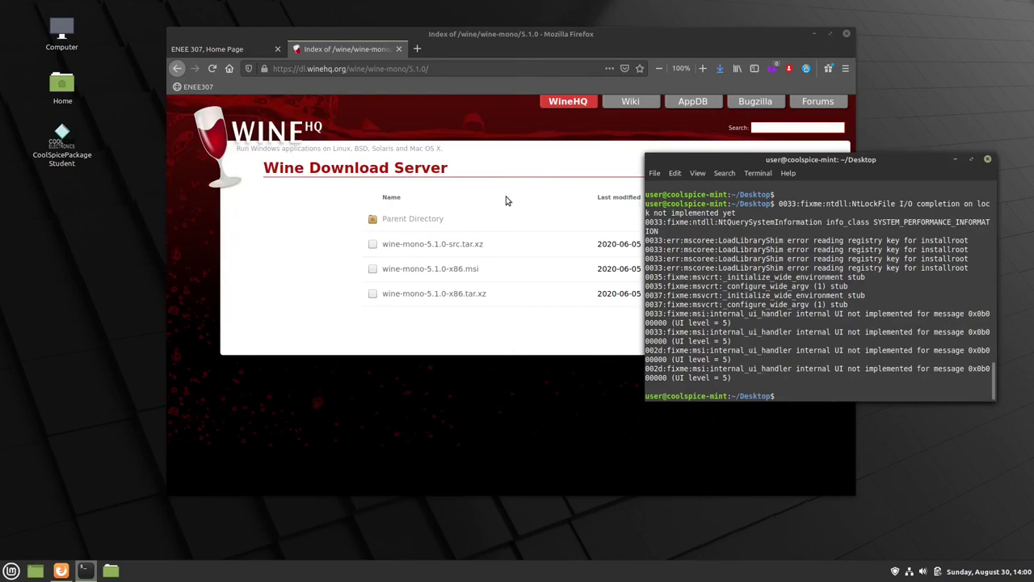